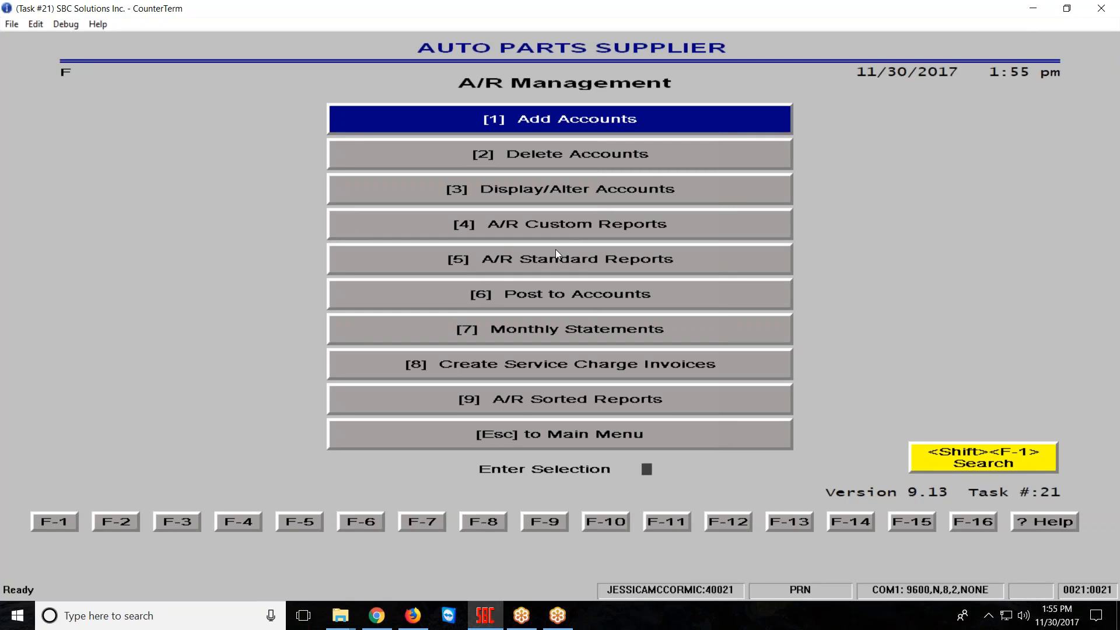
Open the Aged Trial Balance report from the Accounting group of the A/R Standard Reports and confirm the clerk entry
{"action": "left_click", "coordinate": [584, 258]}
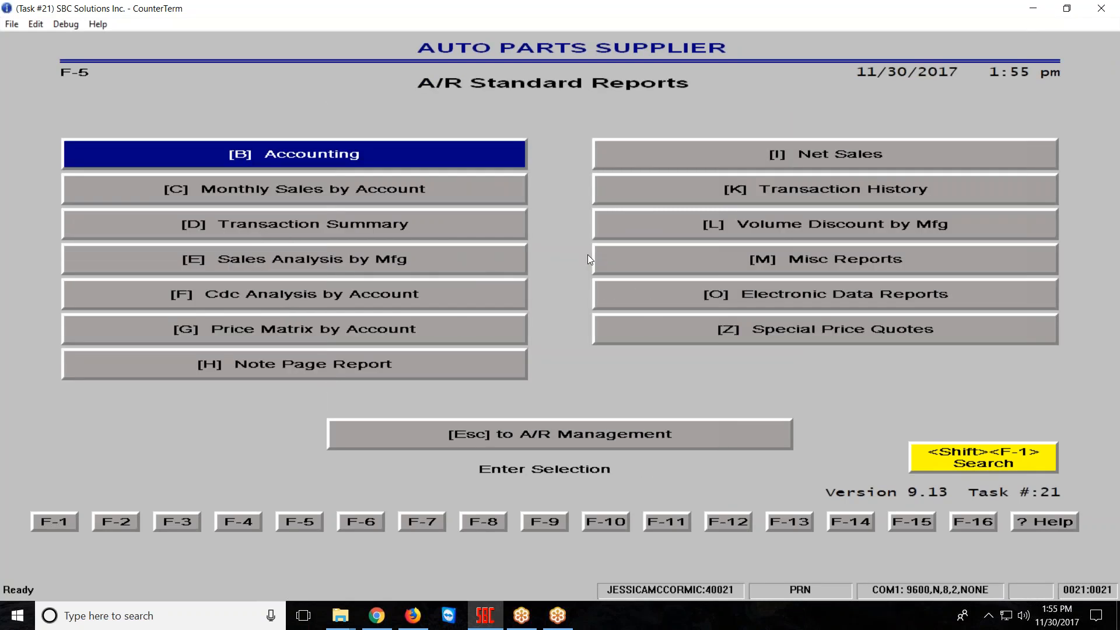
{"action": "key", "text": "b"}
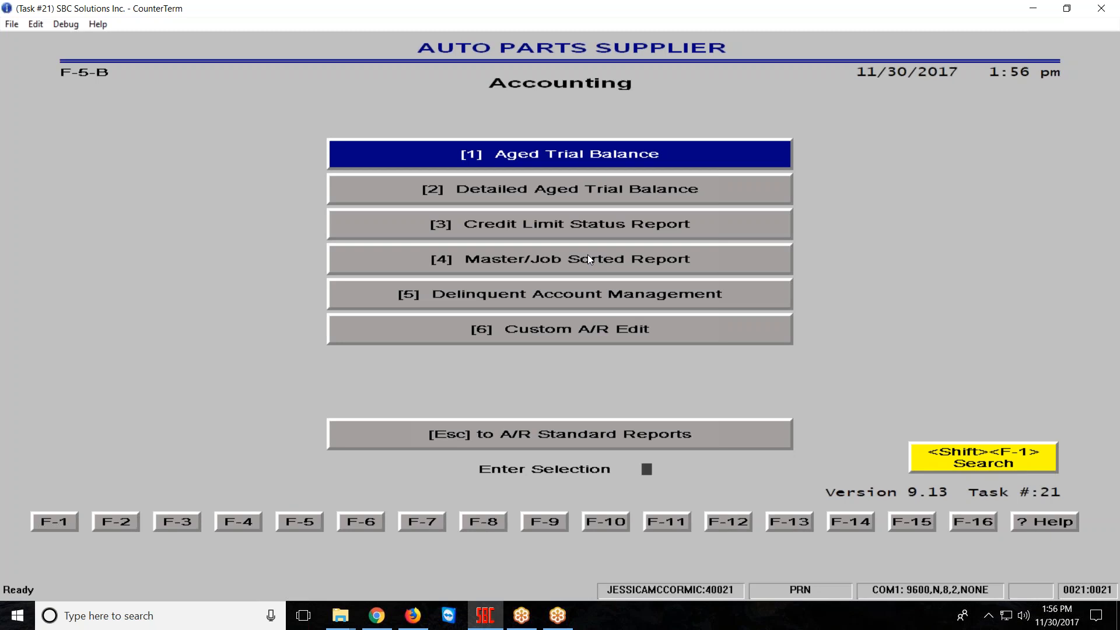
{"action": "left_click", "coordinate": [591, 261]}
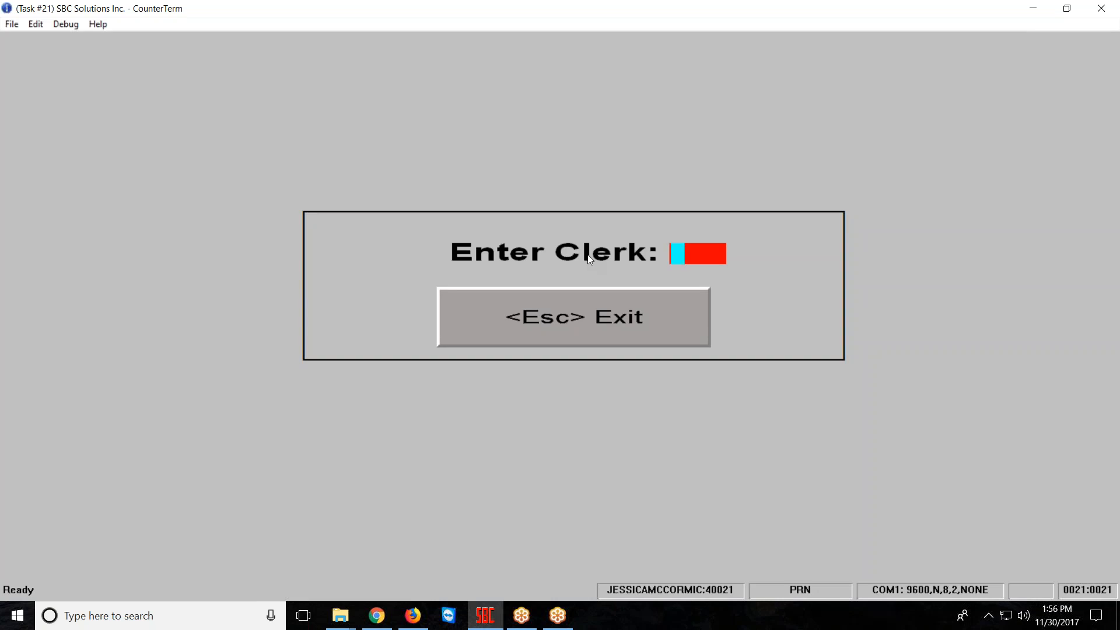
{"action": "key", "text": "Return"}
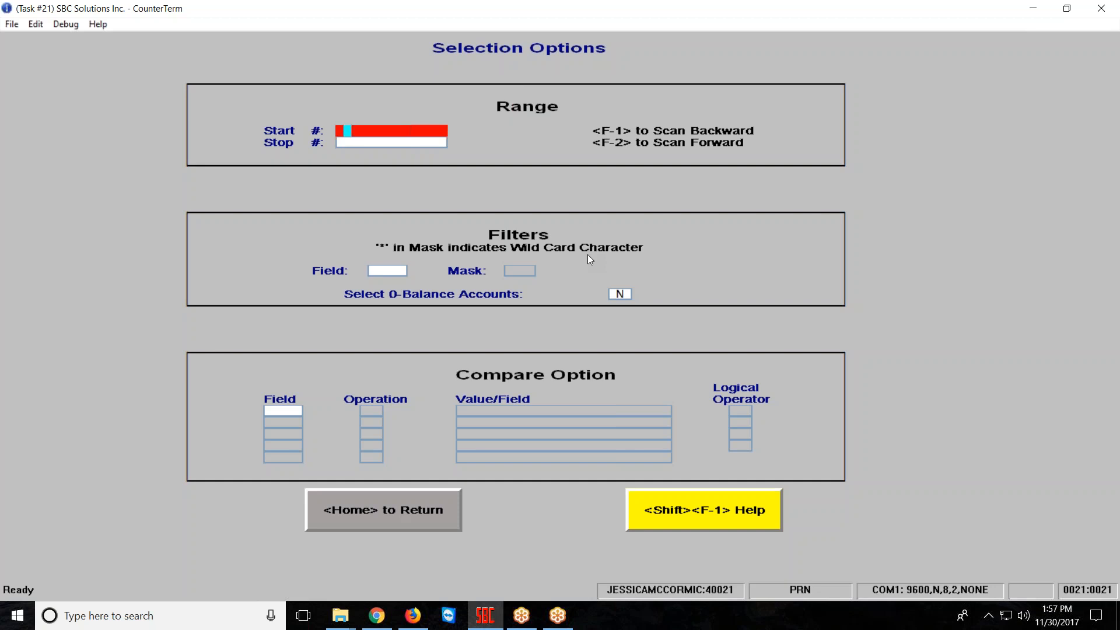
Review the range, filter, zero-balance and compare fields in the Selection Options, and check the Report Options
{"action": "key", "text": "Return"}
{"action": "key", "text": "Return"}
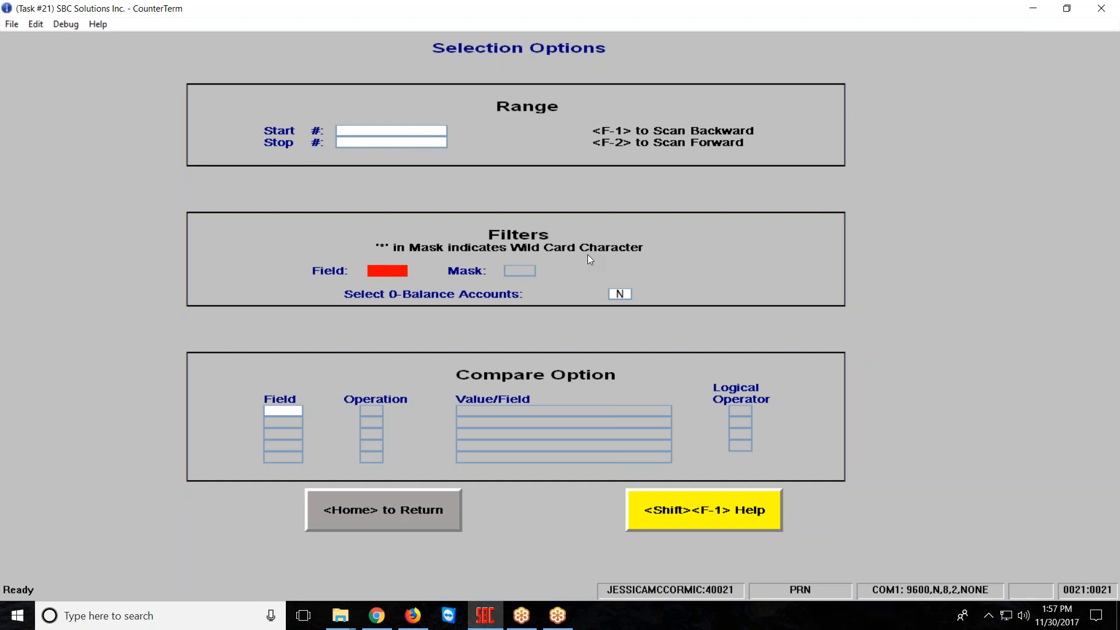
{"action": "key", "text": "Return"}
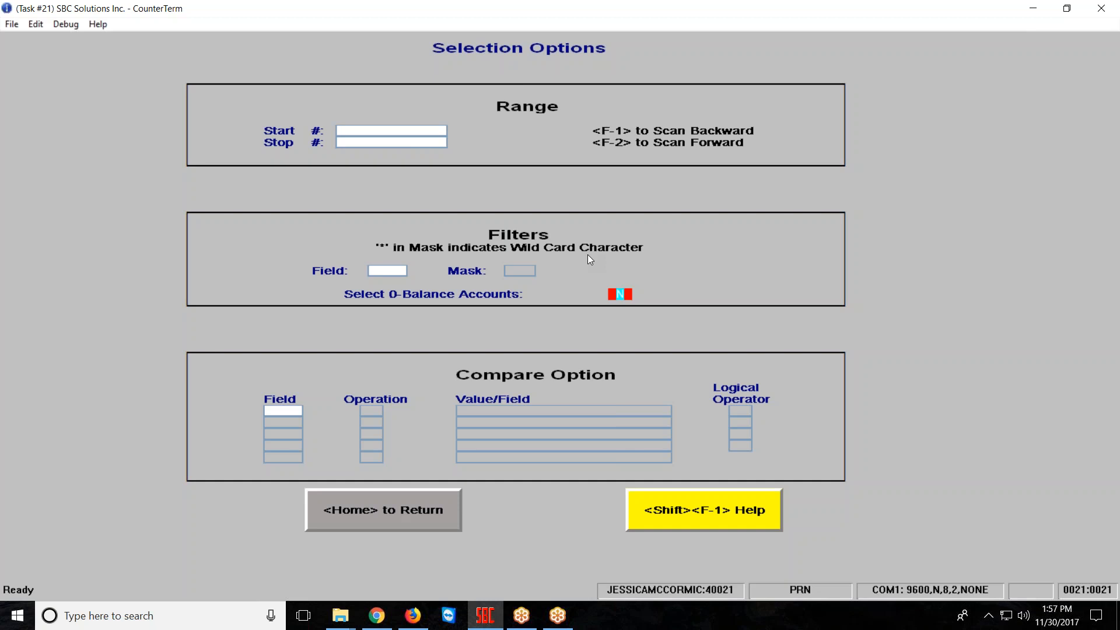
{"action": "key", "text": "Return"}
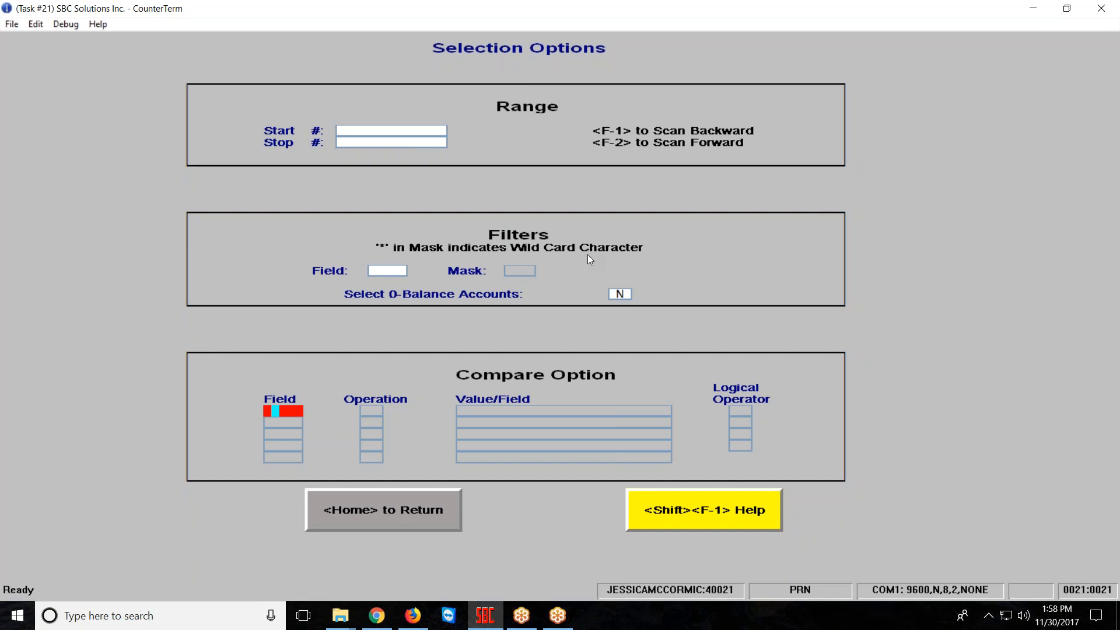
{"action": "left_click", "coordinate": [382, 511]}
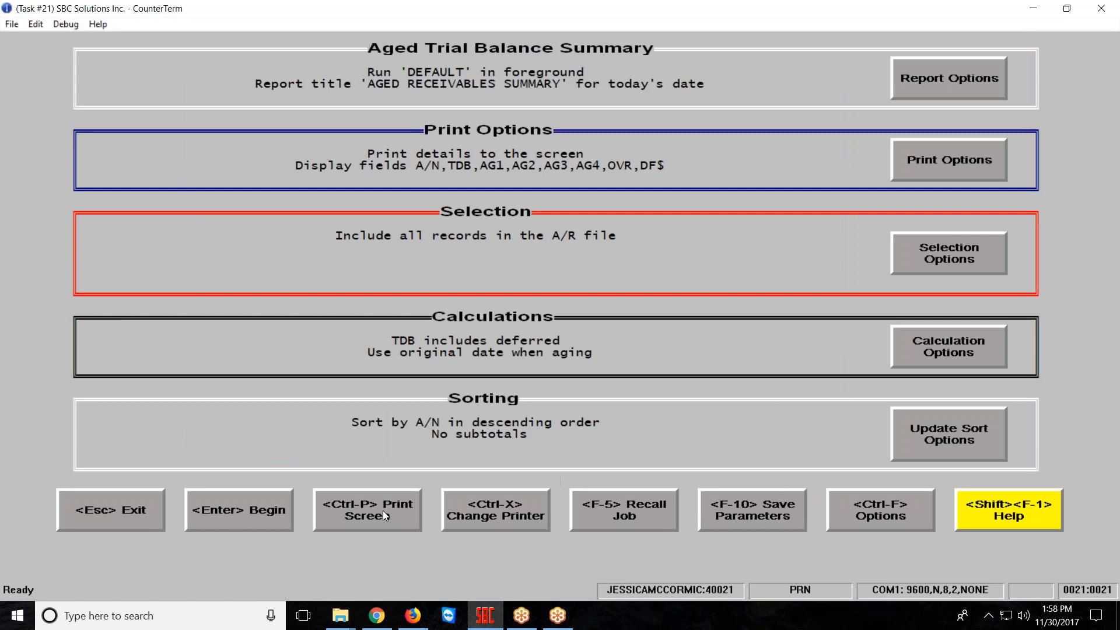
{"action": "left_click", "coordinate": [978, 77]}
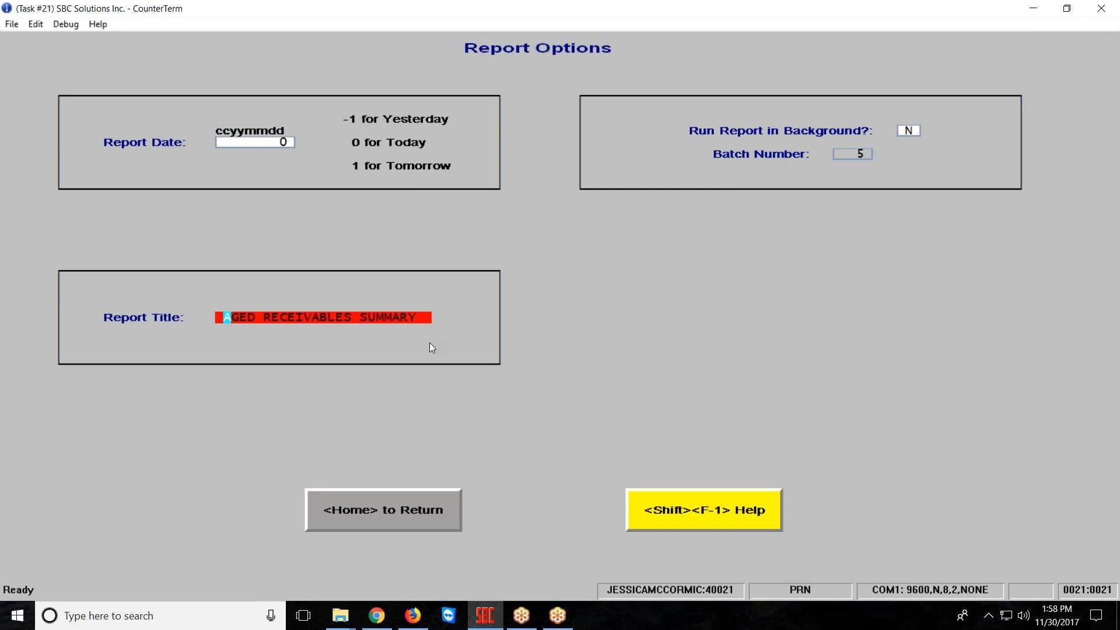
{"action": "left_click", "coordinate": [395, 507]}
Remove the DF$ field from the Output Format in the Print Options and return to the report setup
{"action": "left_click", "coordinate": [941, 166]}
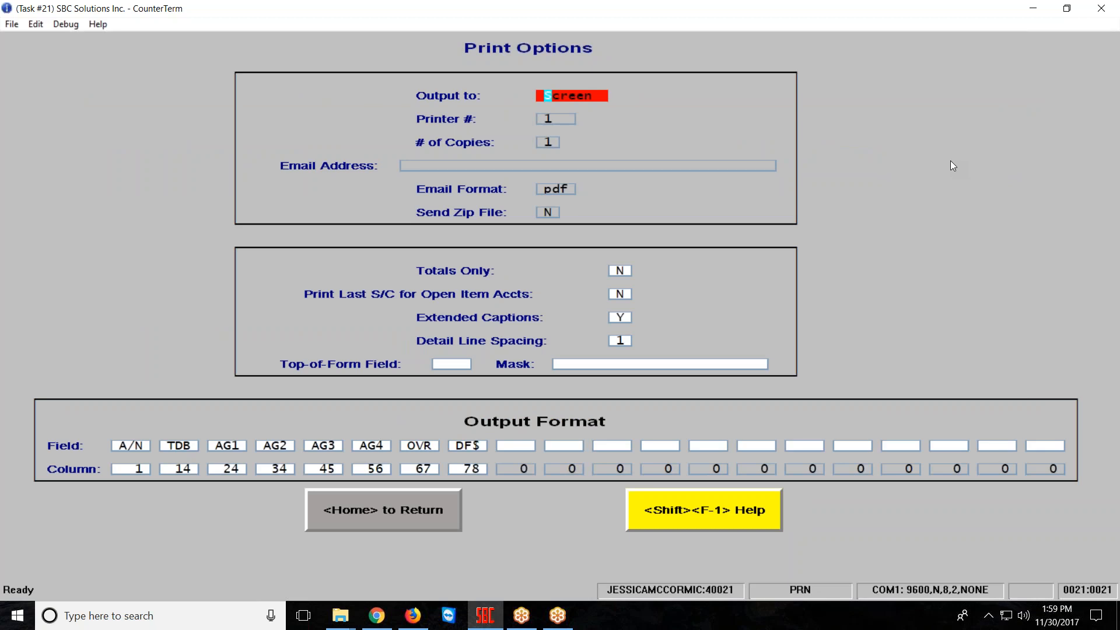
{"action": "key", "text": "Return"}
{"action": "key", "text": "Return"}
{"action": "key", "text": "Return"}
{"action": "key", "text": "Return"}
{"action": "key", "text": "Return"}
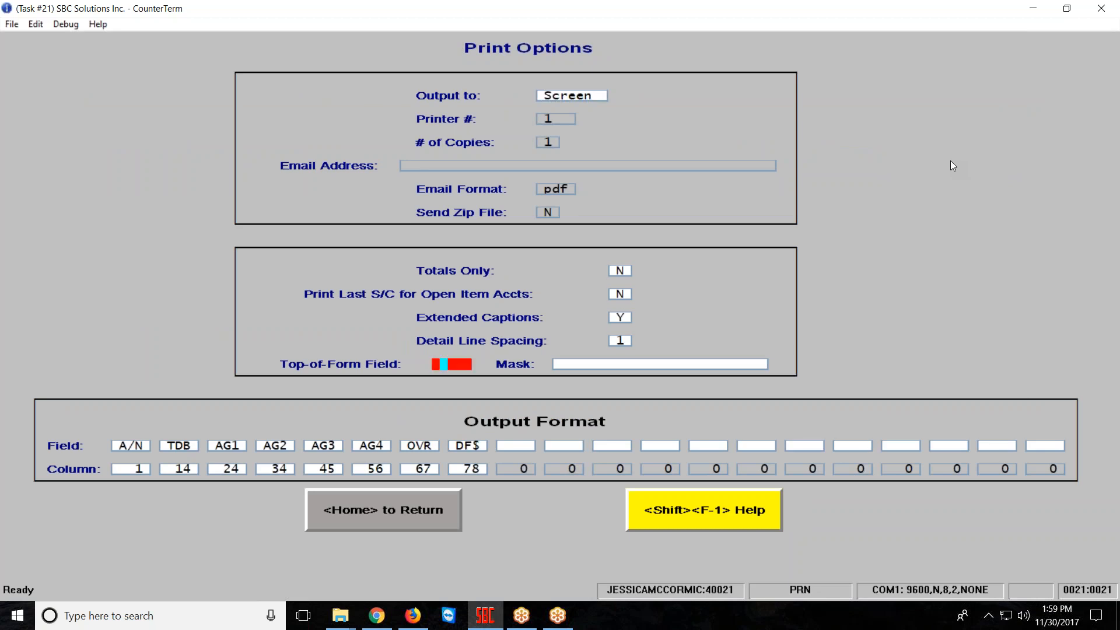
{"action": "key", "text": "Return"}
{"action": "key", "text": "Return"}
{"action": "key", "text": "Return"}
{"action": "key", "text": "Return"}
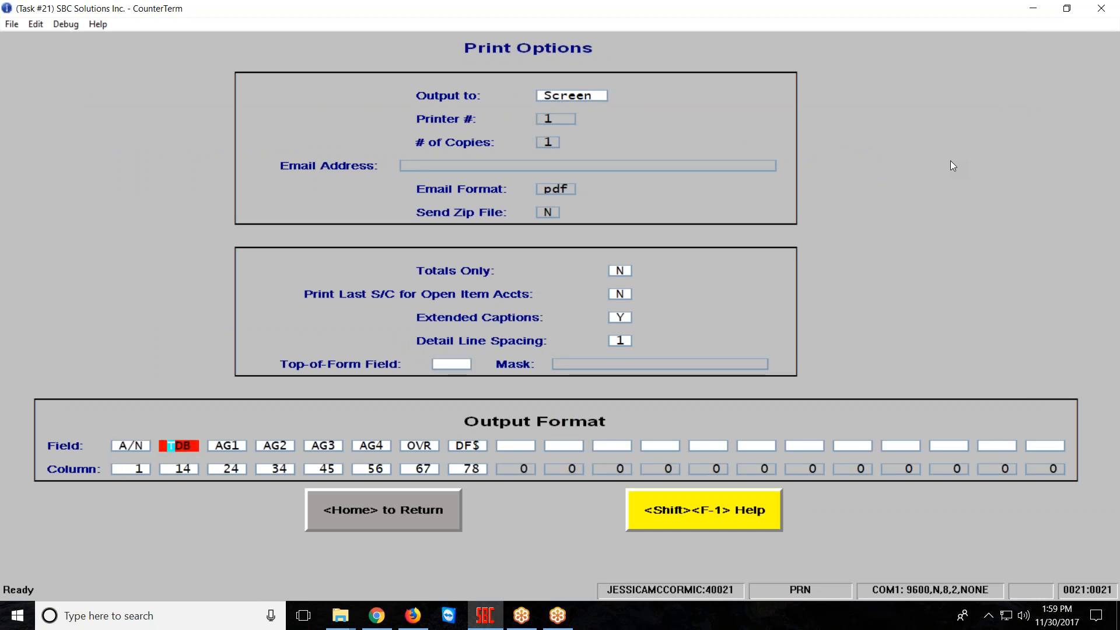
{"action": "key", "text": "Return"}
{"action": "key", "text": "Return"}
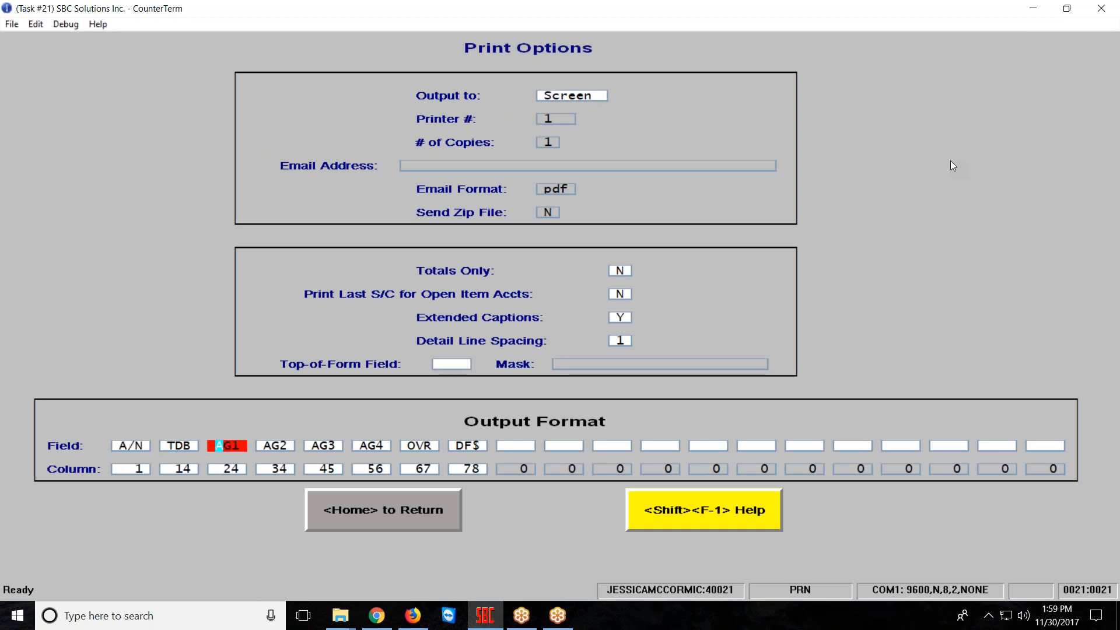
{"action": "key", "text": "Return"}
{"action": "key", "text": "Return"}
{"action": "key", "text": "Return"}
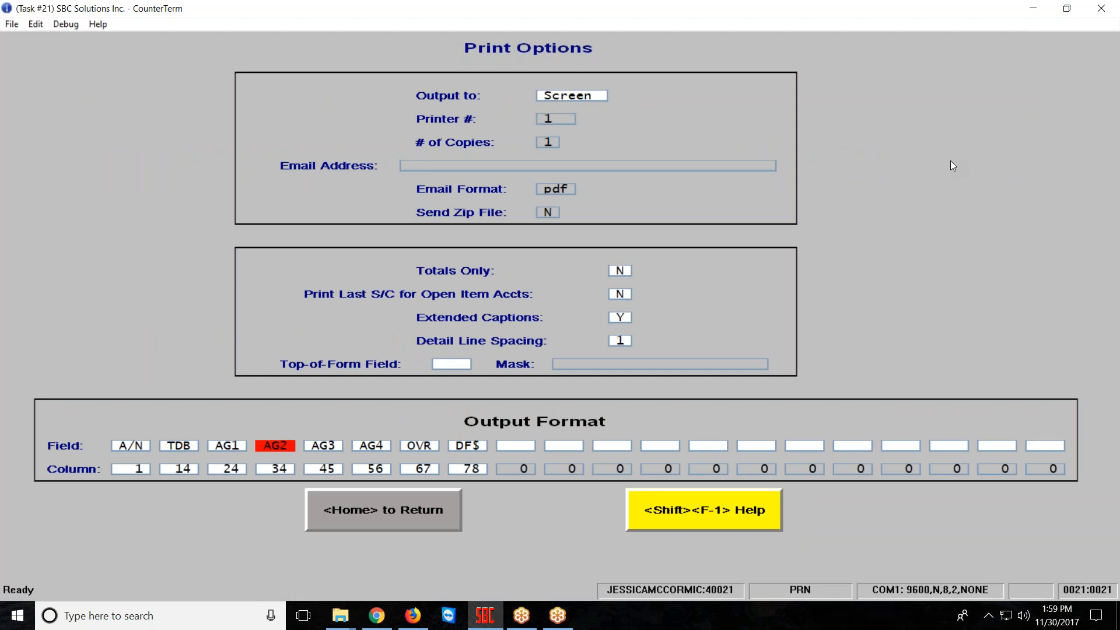
{"action": "key", "text": "Return"}
{"action": "key", "text": "Return"}
{"action": "key", "text": "Return"}
{"action": "key", "text": "Return"}
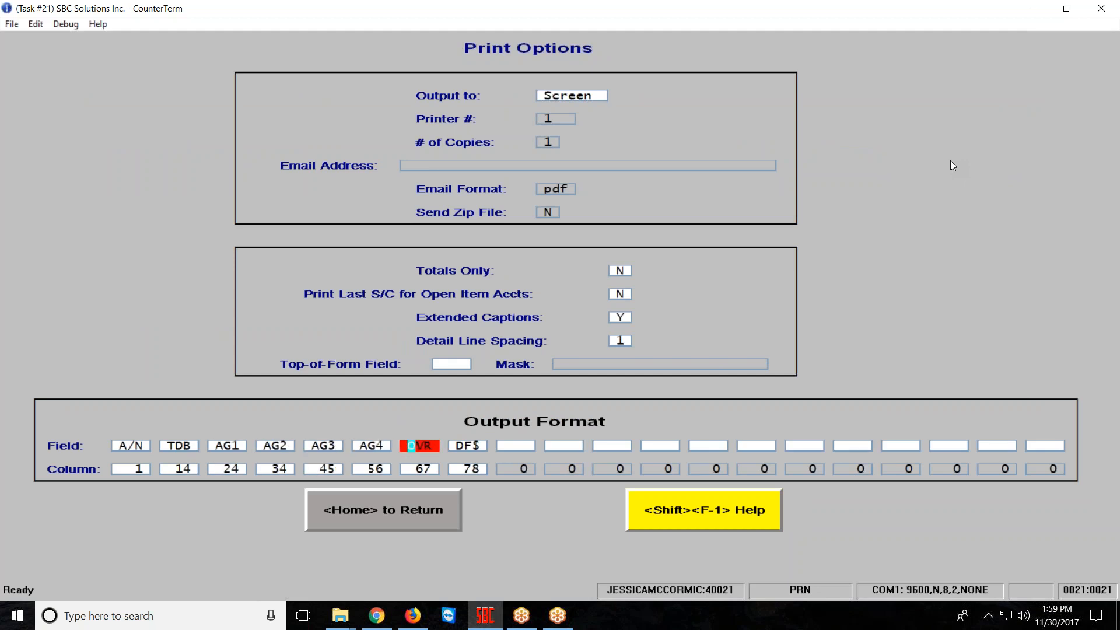
{"action": "key", "text": "Return"}
{"action": "key", "text": "Return"}
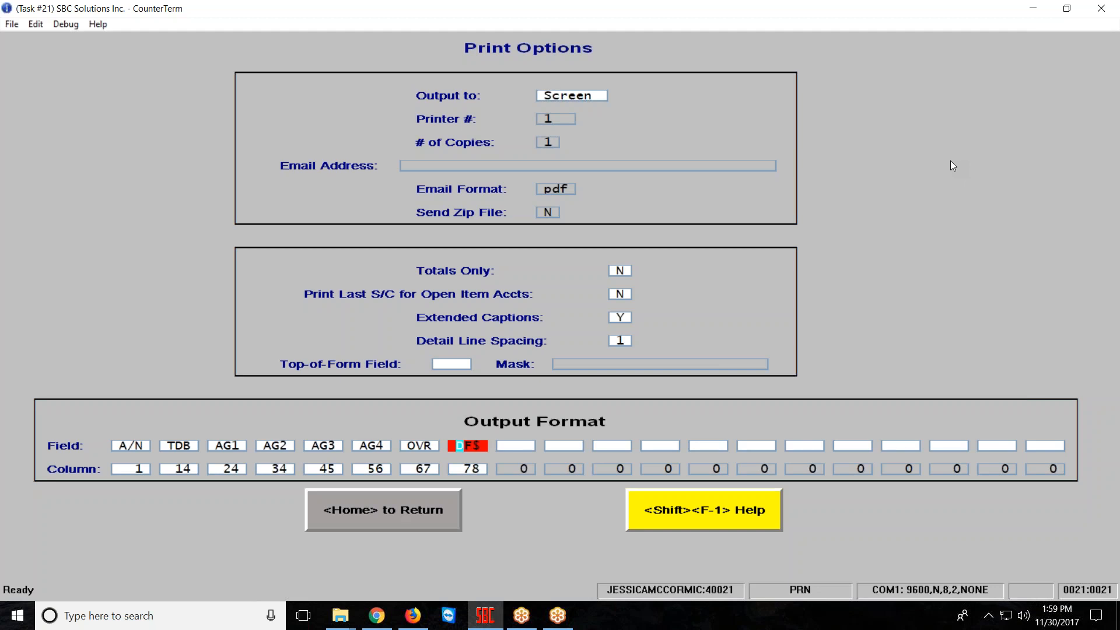
{"action": "key", "text": "Return"}
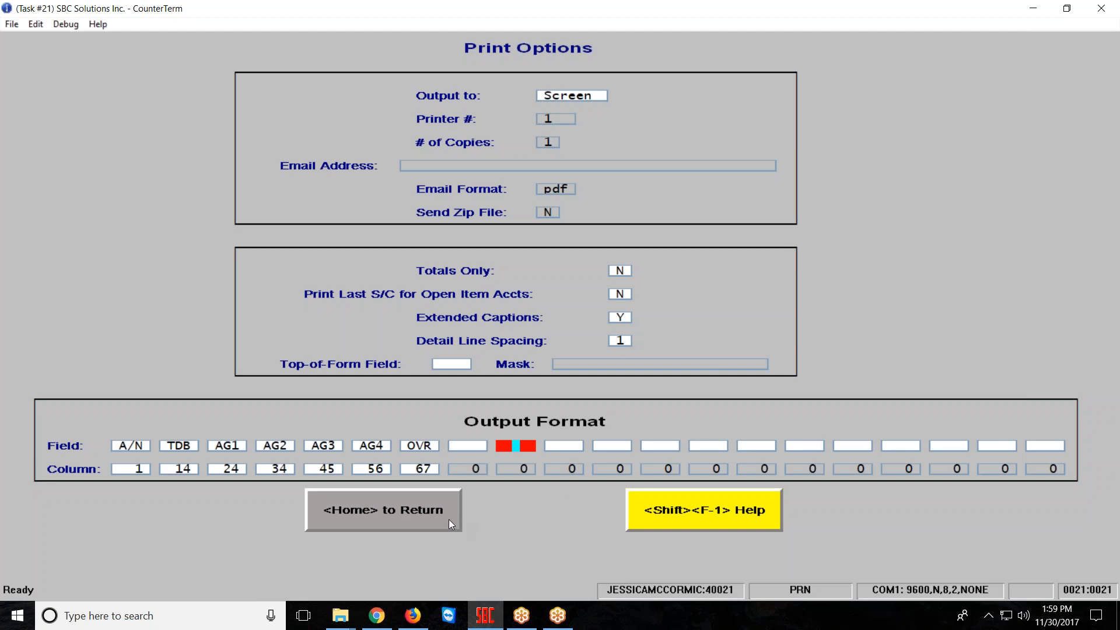
{"action": "left_click", "coordinate": [419, 516]}
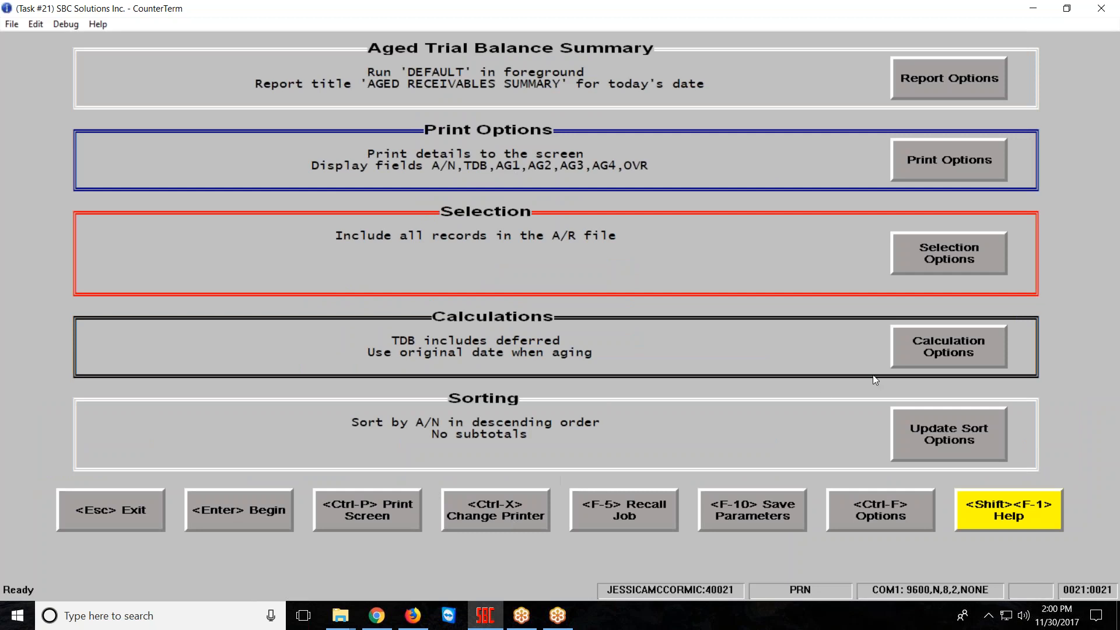
Check the Calculation Options, keeping Original as the date to use for aging, and review the sort fields and subtotal lengths
{"action": "left_click", "coordinate": [946, 354]}
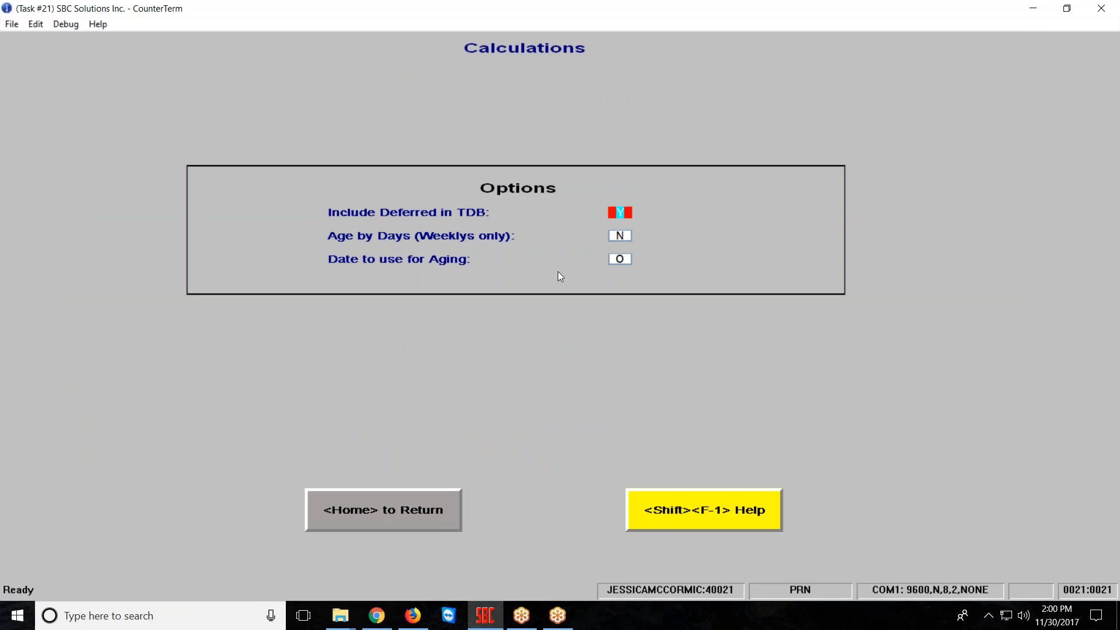
{"action": "left_click", "coordinate": [620, 263]}
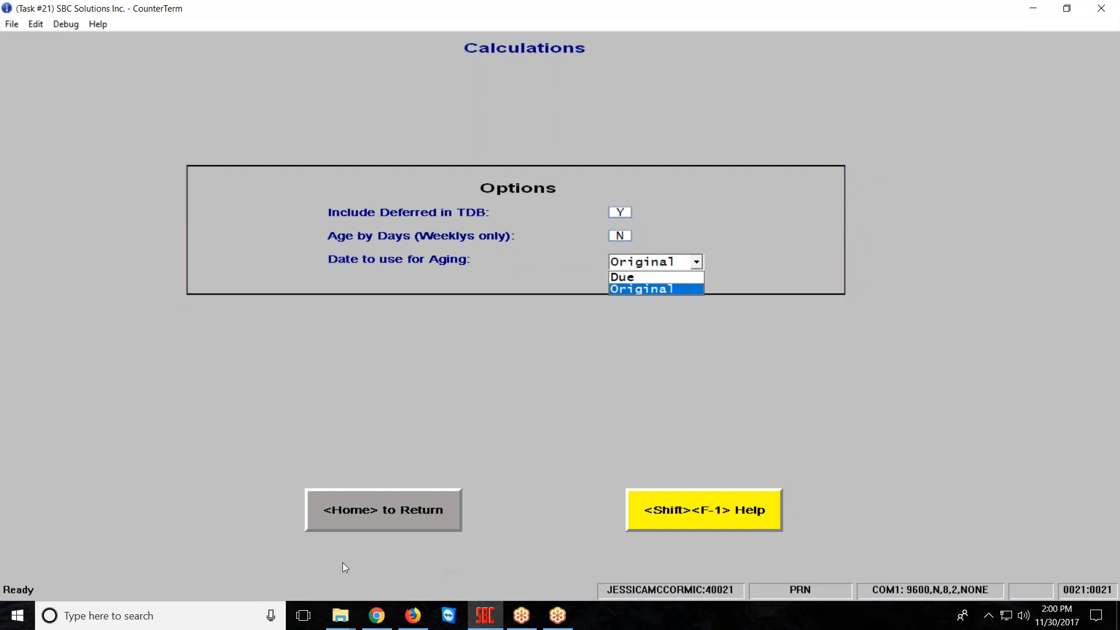
{"action": "left_click", "coordinate": [431, 502]}
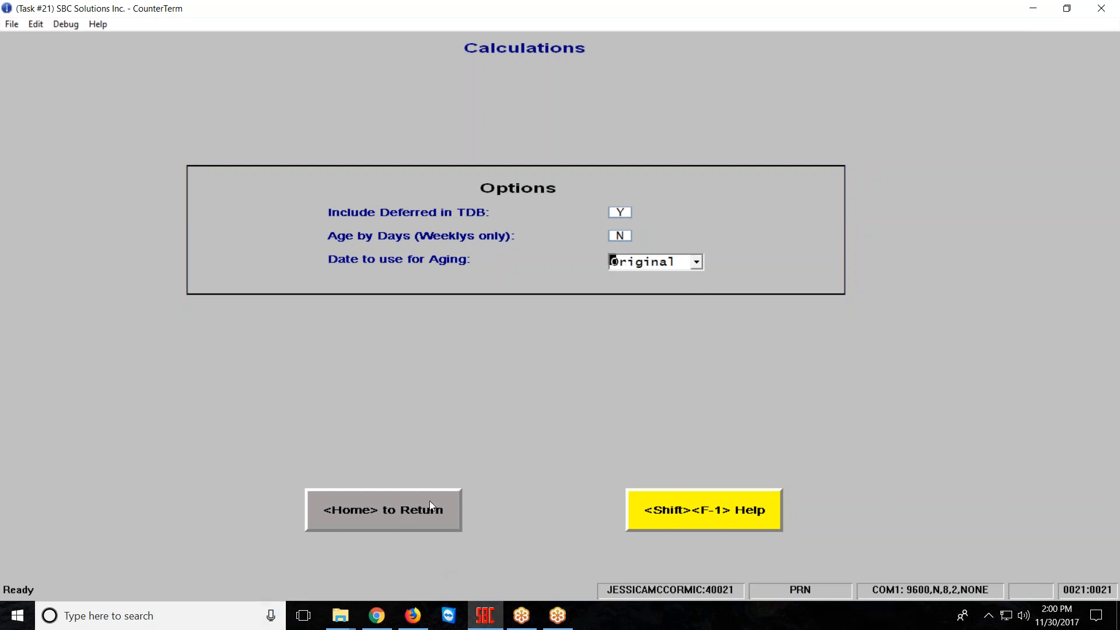
{"action": "key", "text": "Return"}
{"action": "key", "text": "Return"}
{"action": "left_click", "coordinate": [429, 501]}
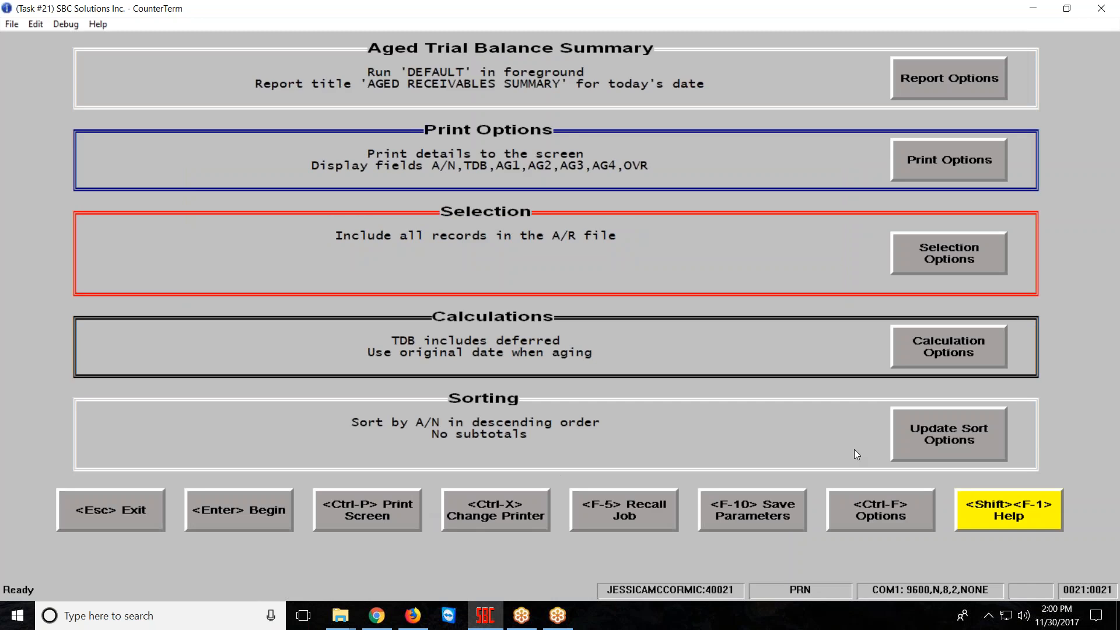
{"action": "left_click", "coordinate": [967, 438]}
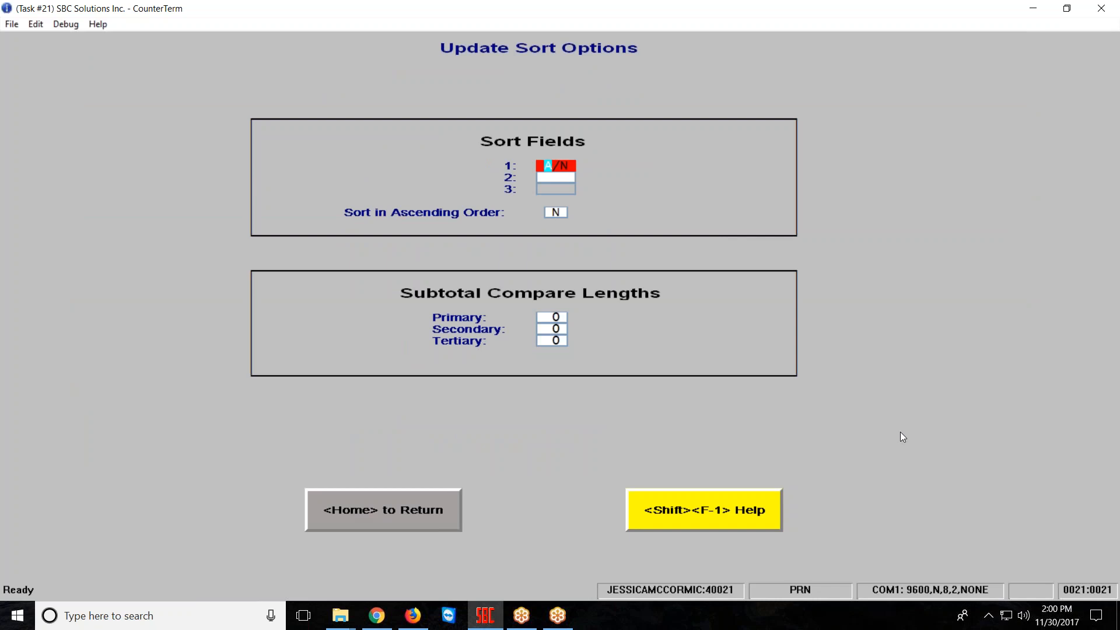
{"action": "left_click", "coordinate": [396, 509]}
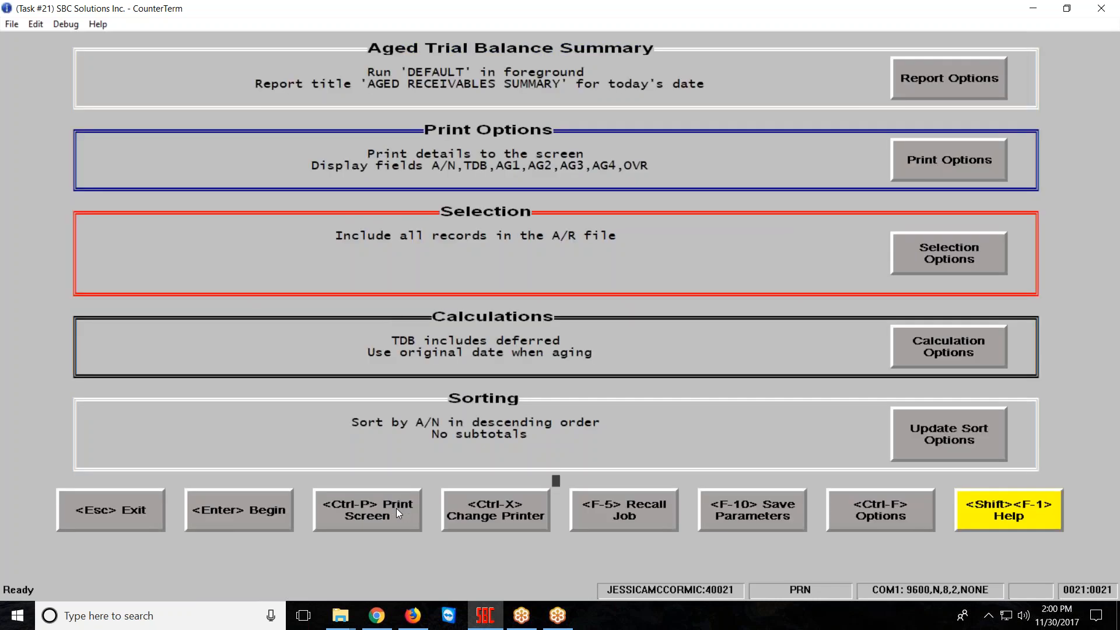
Save the parameters to the library as ATB, titled "Aged Trial Bal - " plus the person's first name, and run the report to the screen
{"action": "key", "text": "F10"}
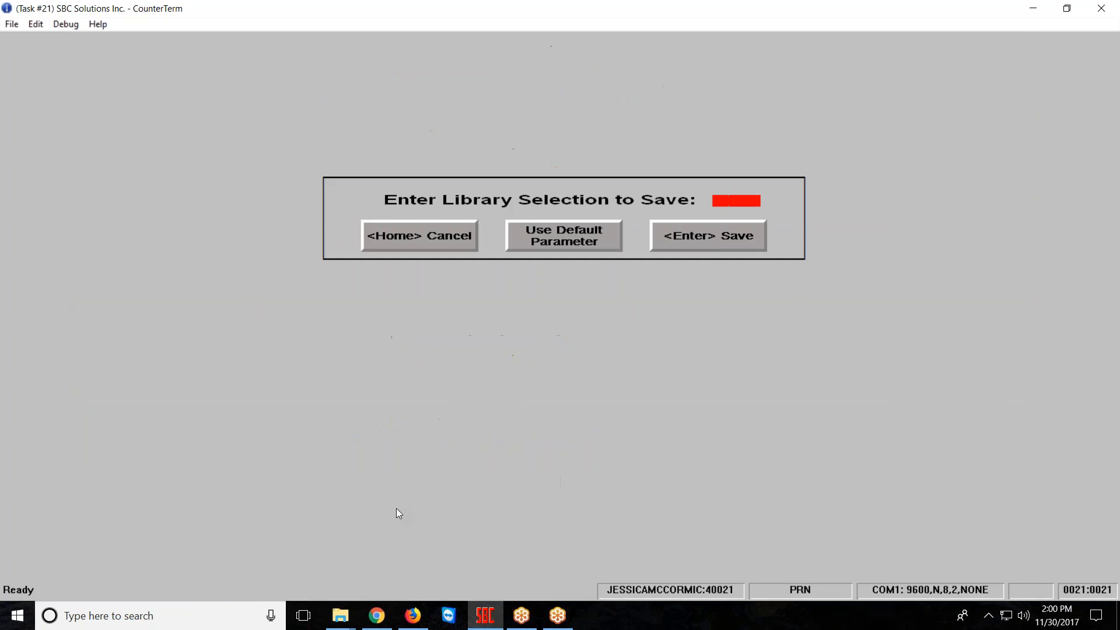
{"action": "type", "text": "ATB"}
{"action": "key", "text": "Return"}
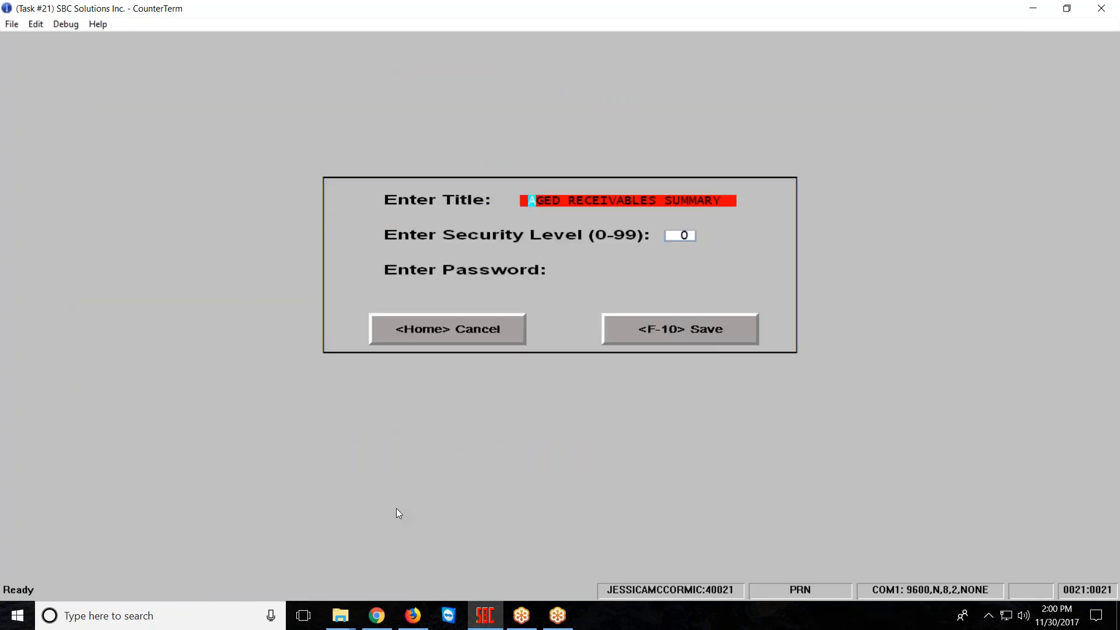
{"action": "type", "text": "Aged Trial Bal - "}
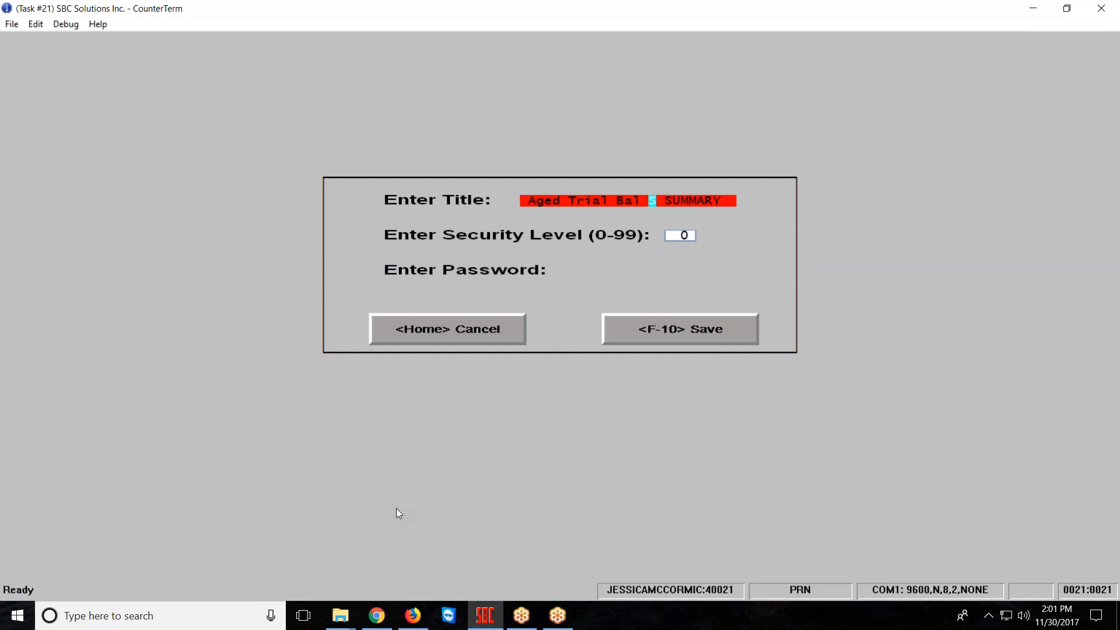
{"action": "type", "text": "Jessica"}
{"action": "key", "text": "Return"}
{"action": "key", "text": "Return"}
{"action": "key", "text": "Return"}
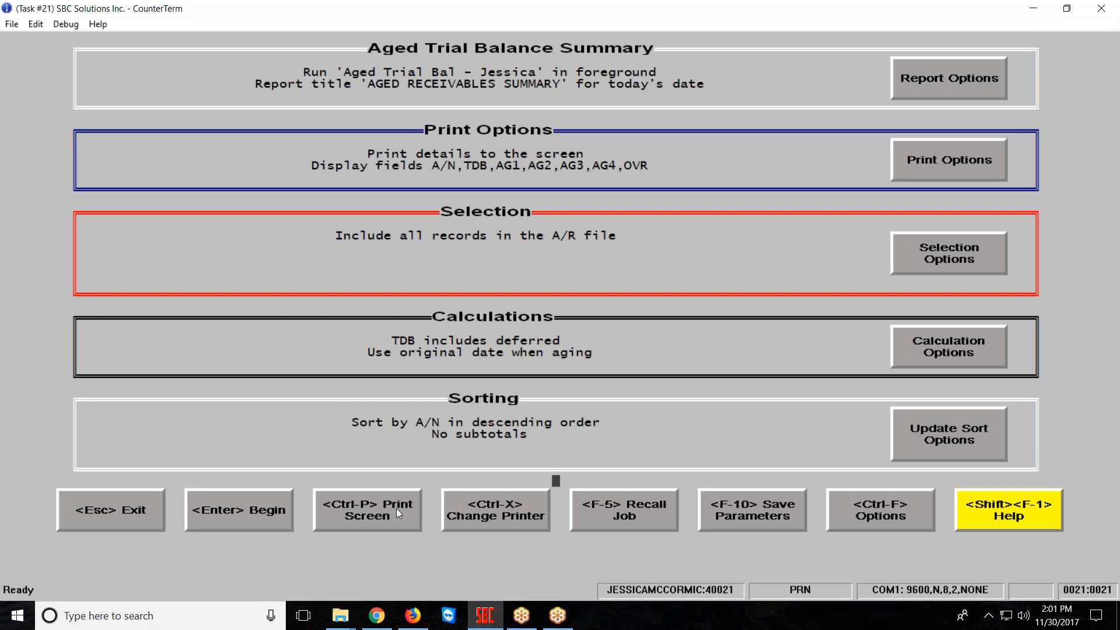
{"action": "key", "text": "Return"}
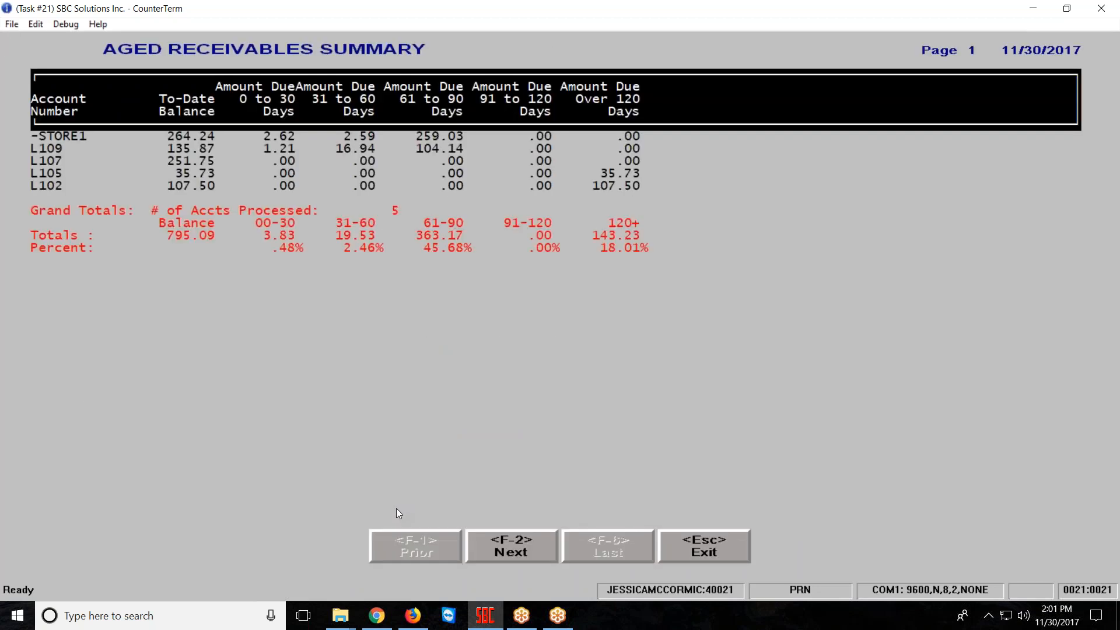